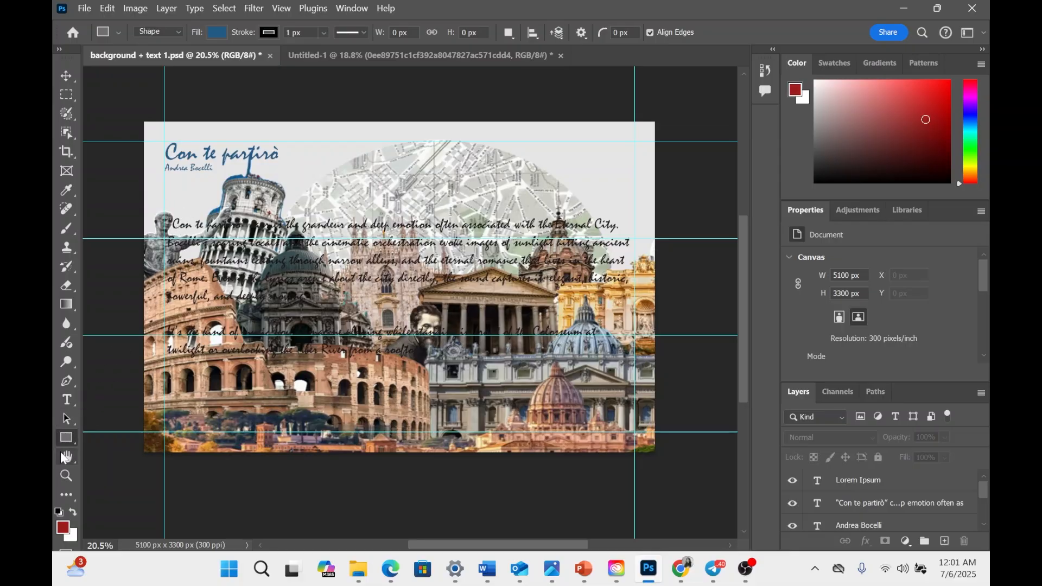
# - Draw a rectangle about 4700 × 1498 px between the side guides, behind the paragraph text, and lower its layer opacity to 75%
pyautogui.moveTo(164, 210); pyautogui.dragTo(634, 359)
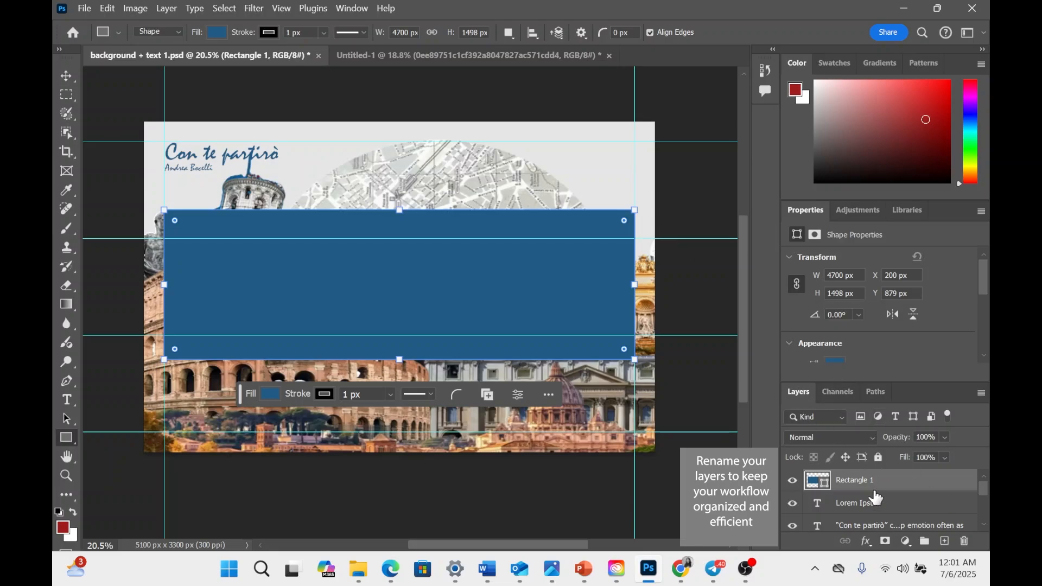
pyautogui.moveTo(875, 481); pyautogui.dragTo(875, 534)
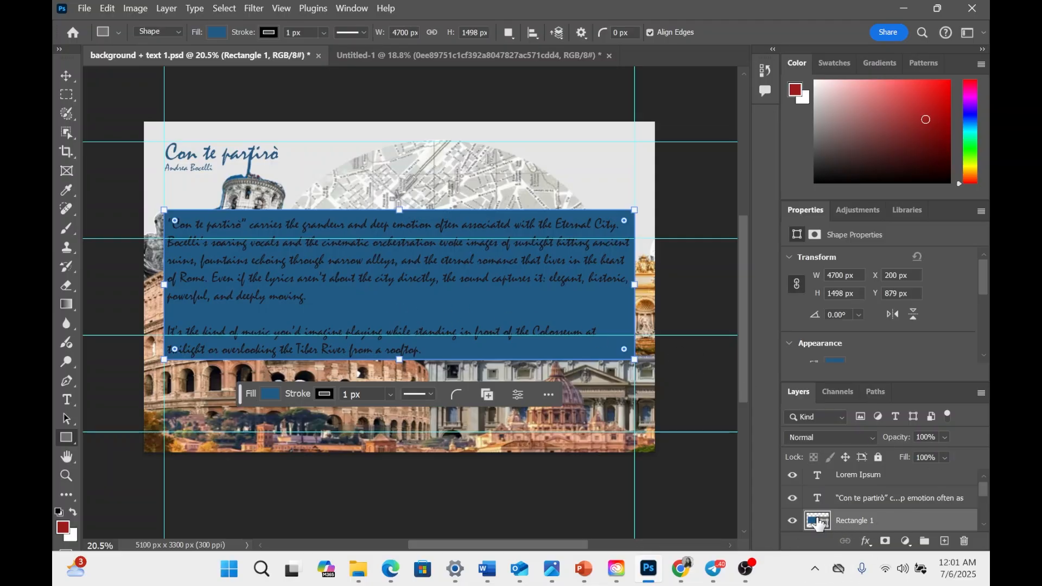
pyautogui.click(944, 437)
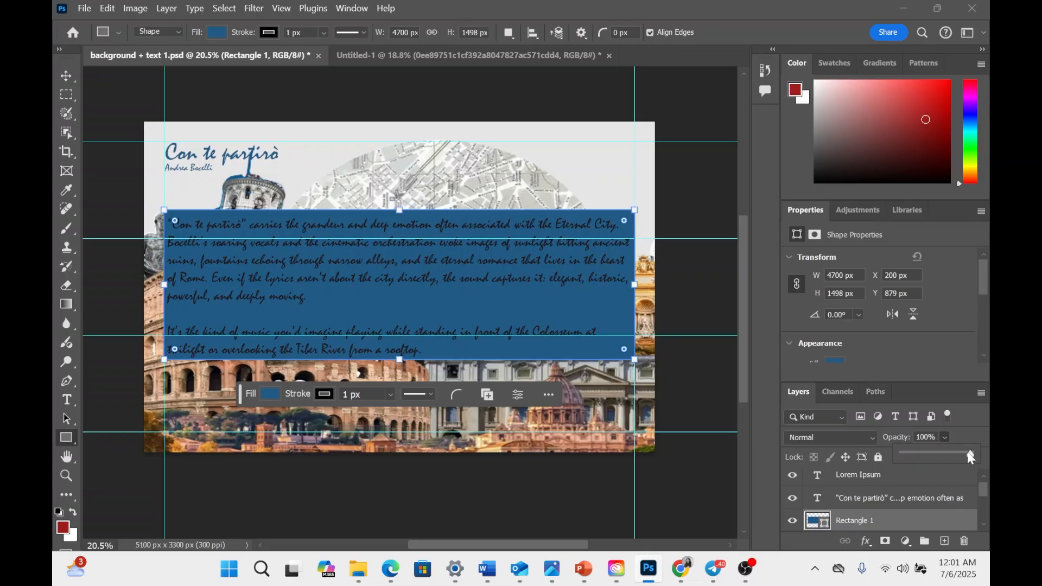
pyautogui.moveTo(971, 457); pyautogui.dragTo(955, 458)
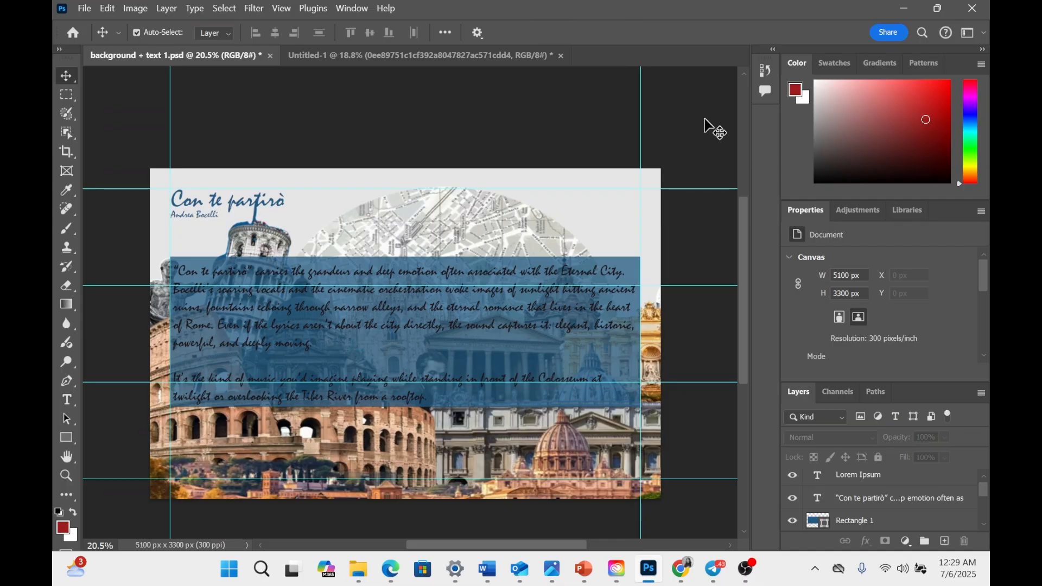
# - Change the rectangle's fill from a solid colour to a gradient
pyautogui.click(585, 303)
pyautogui.click(589, 263)
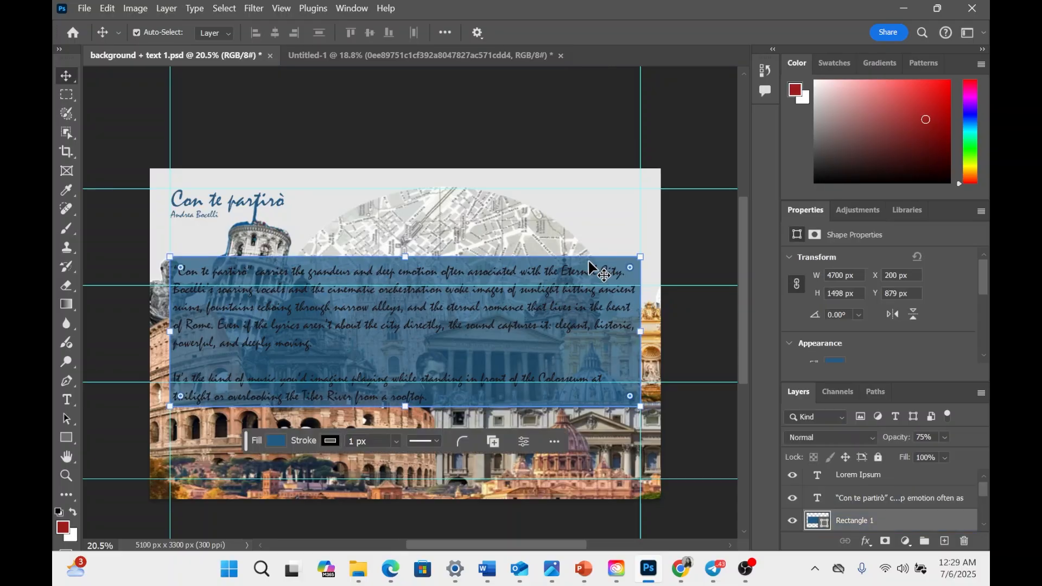
pyautogui.click(271, 440)
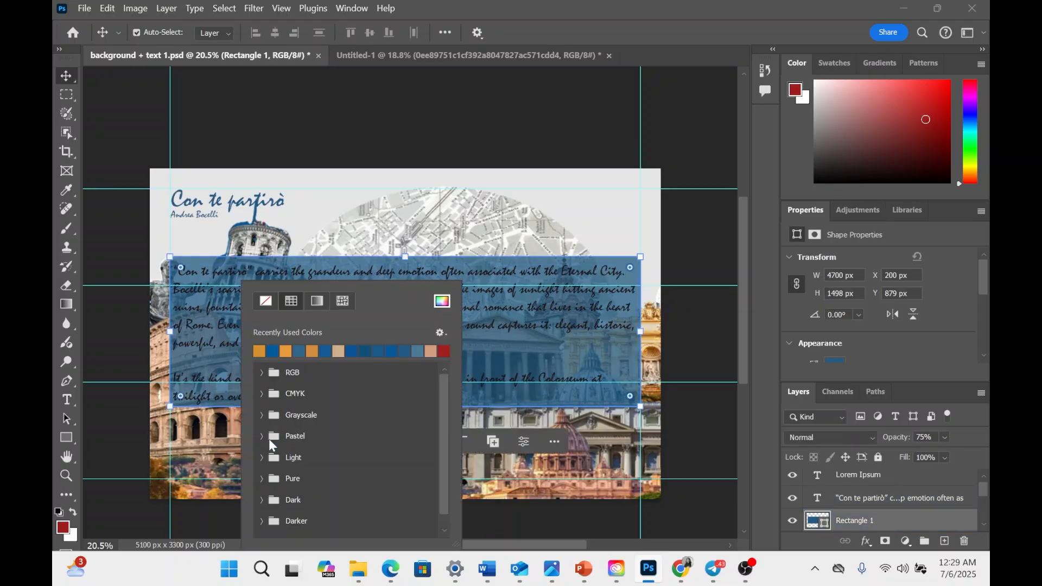
pyautogui.click(319, 304)
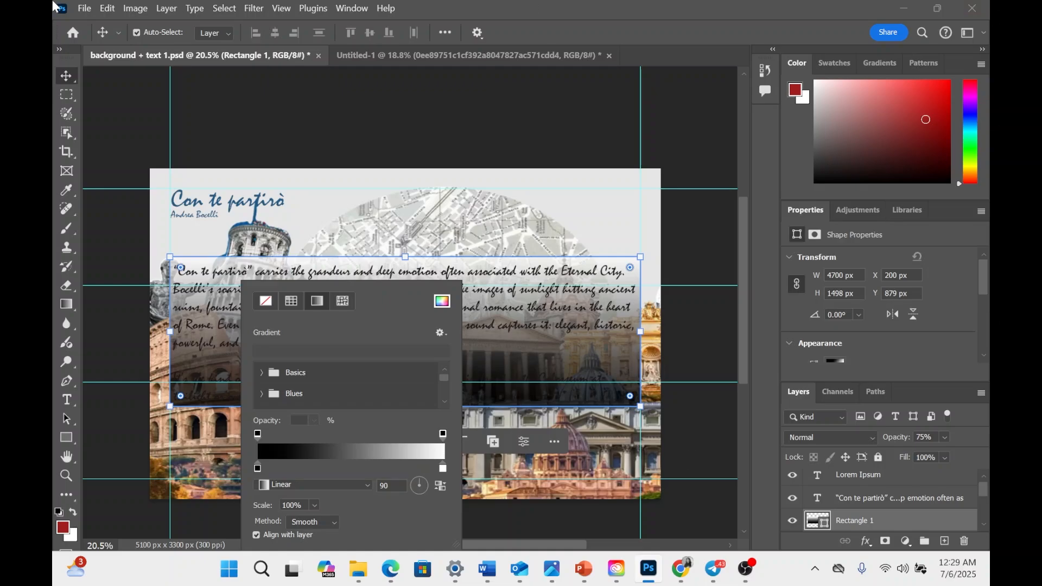
# - Set the gradient's black colour stop to blue #065c8d, sampled from the blue in the artwork by the leaning tower
pyautogui.doubleClick(258, 469)
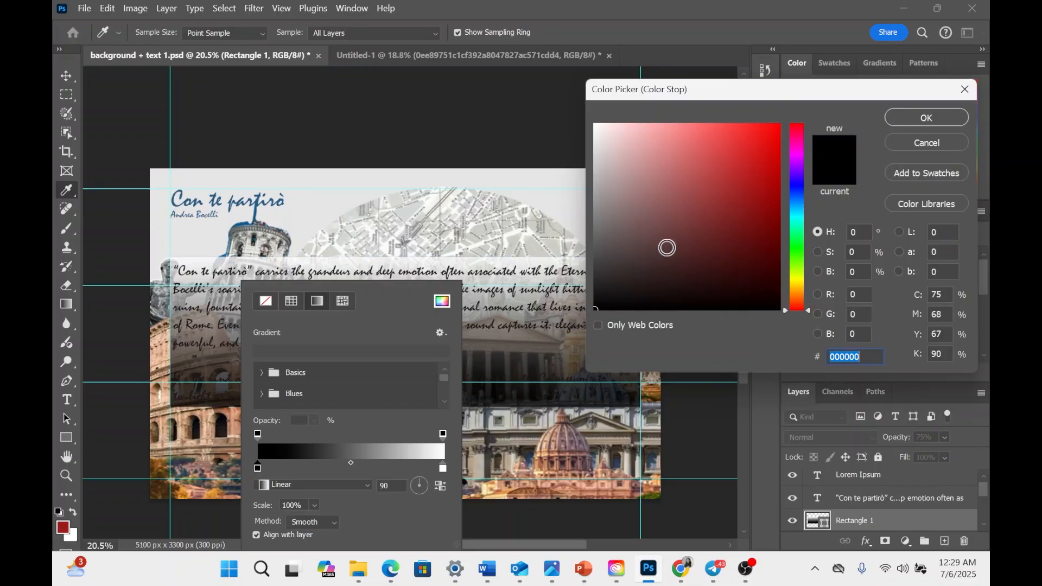
pyautogui.click(702, 208)
pyautogui.moveTo(793, 152); pyautogui.dragTo(796, 253)
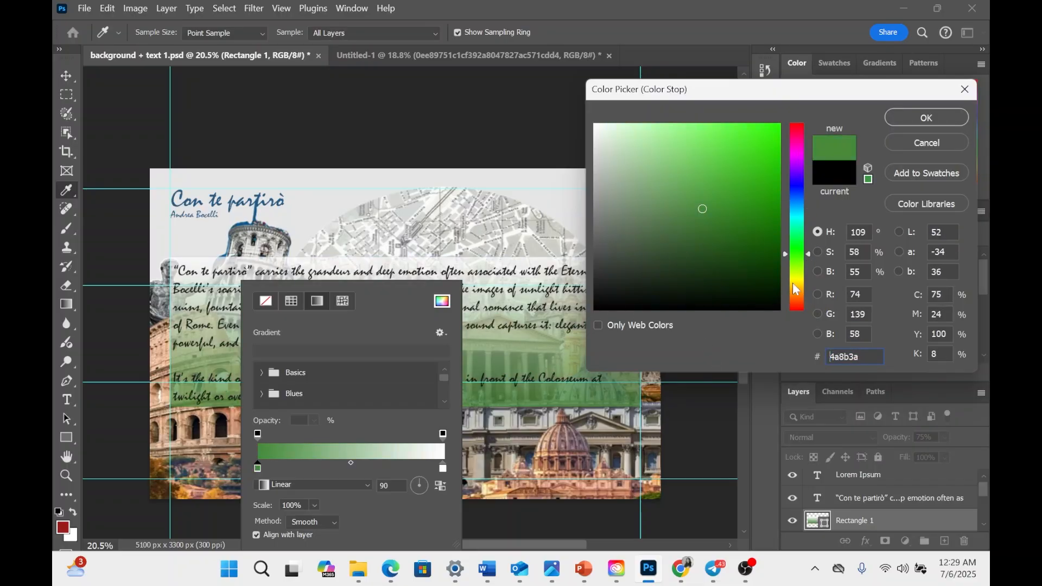
pyautogui.click(735, 261)
pyautogui.click(797, 203)
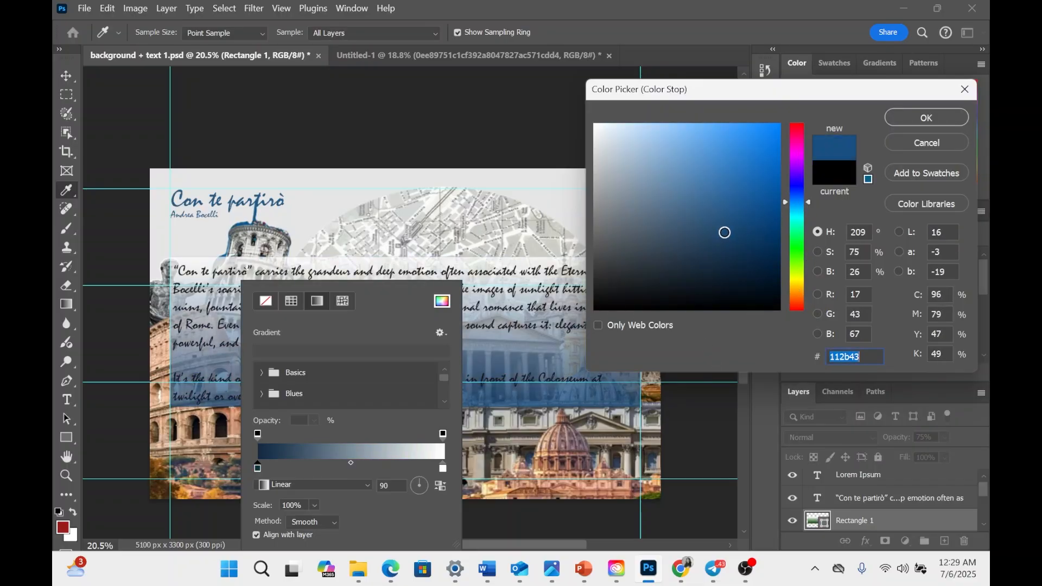
pyautogui.moveTo(724, 233); pyautogui.dragTo(744, 216)
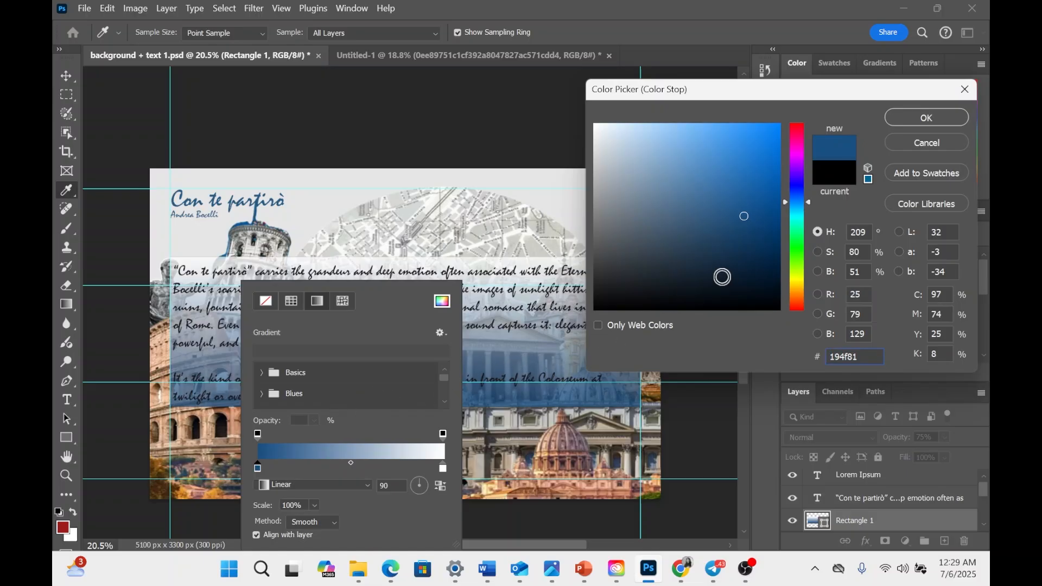
pyautogui.click(662, 301)
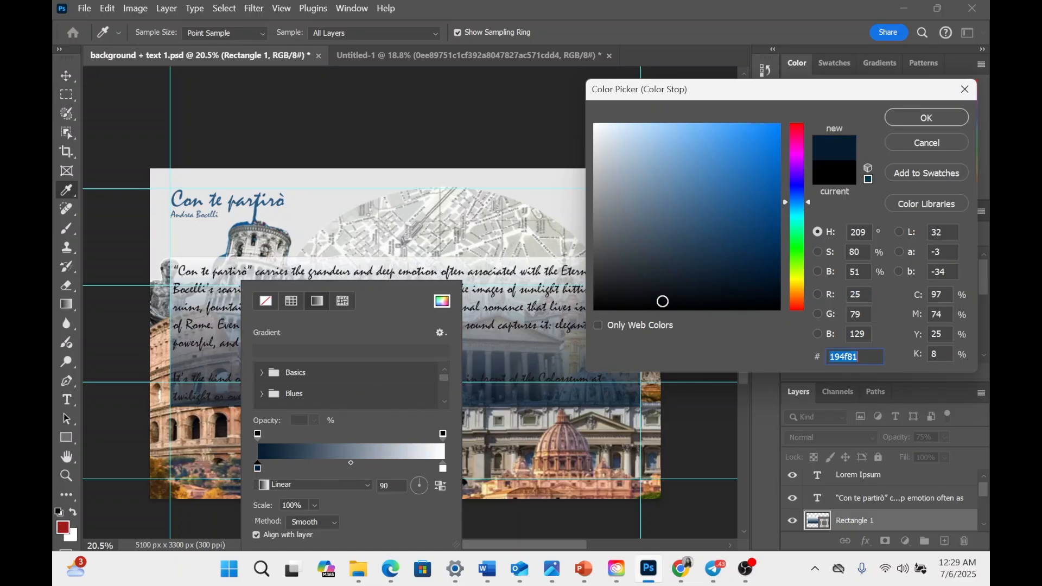
pyautogui.click(247, 220)
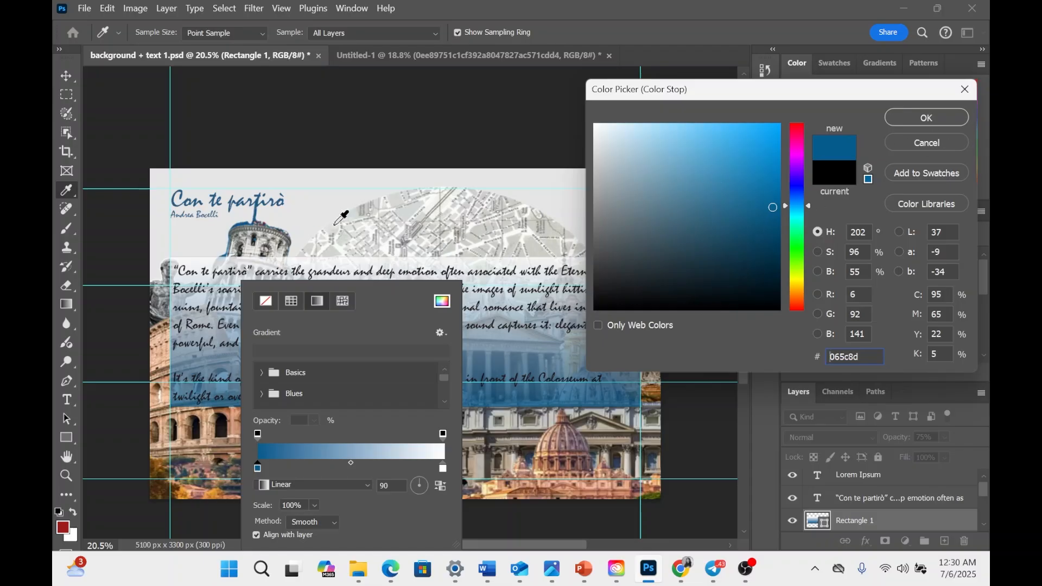
pyautogui.click(927, 118)
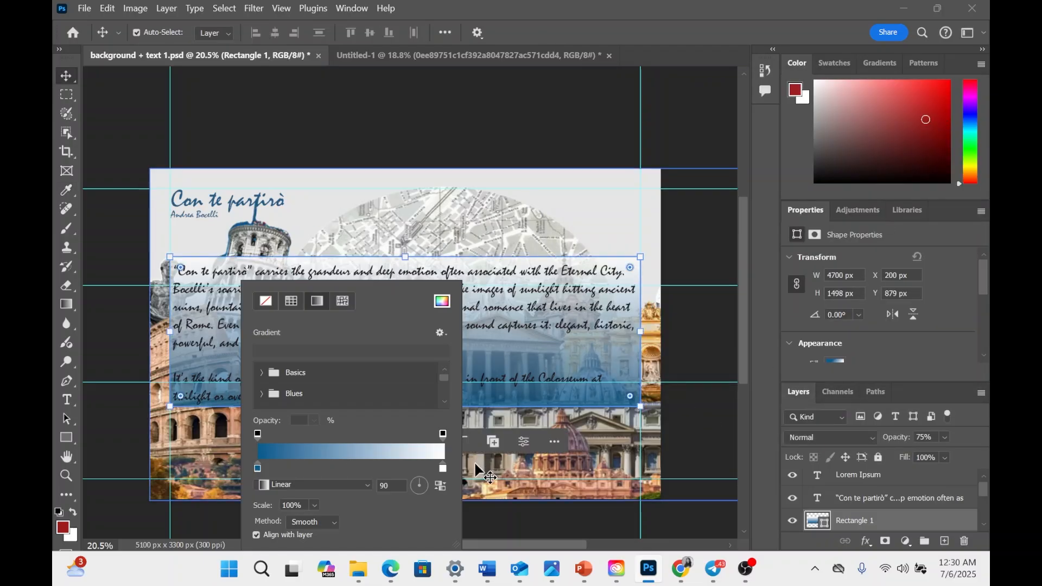
# - Set the gradient's white colour stop to orange #bc7423, sampled from the warm area at the image's lower left
pyautogui.doubleClick(443, 468)
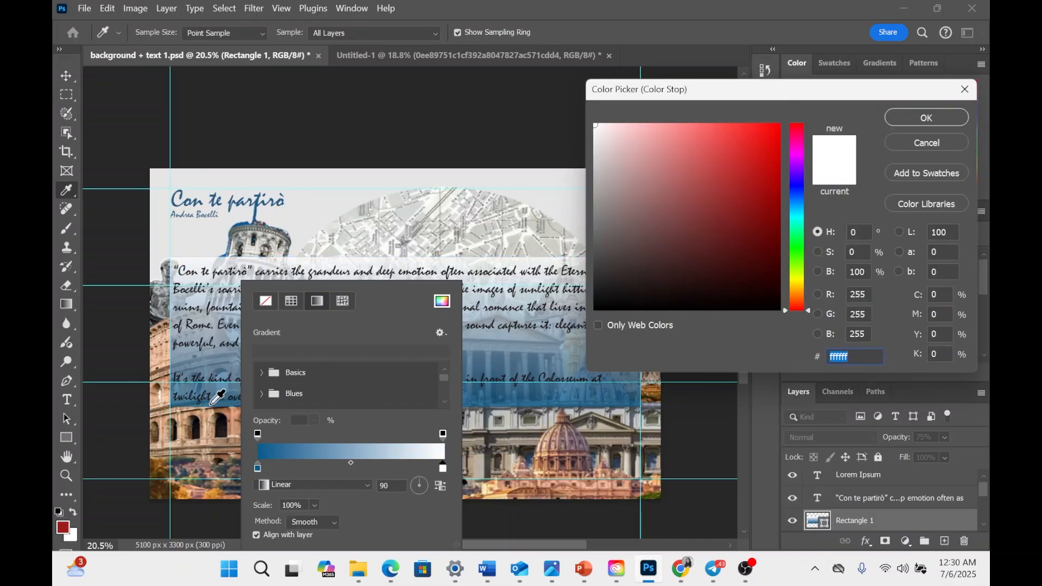
pyautogui.click(205, 491)
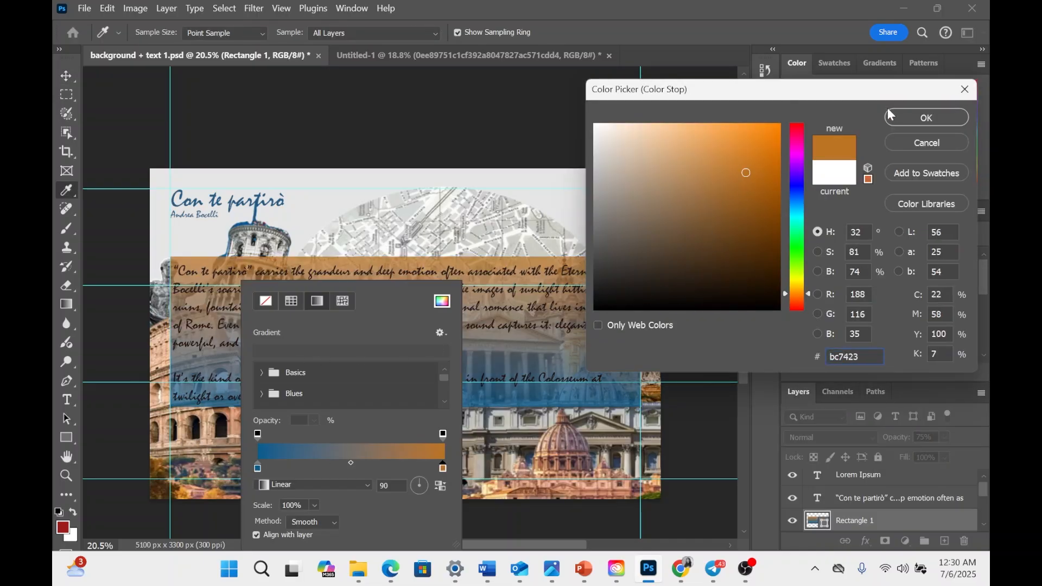
pyautogui.click(958, 119)
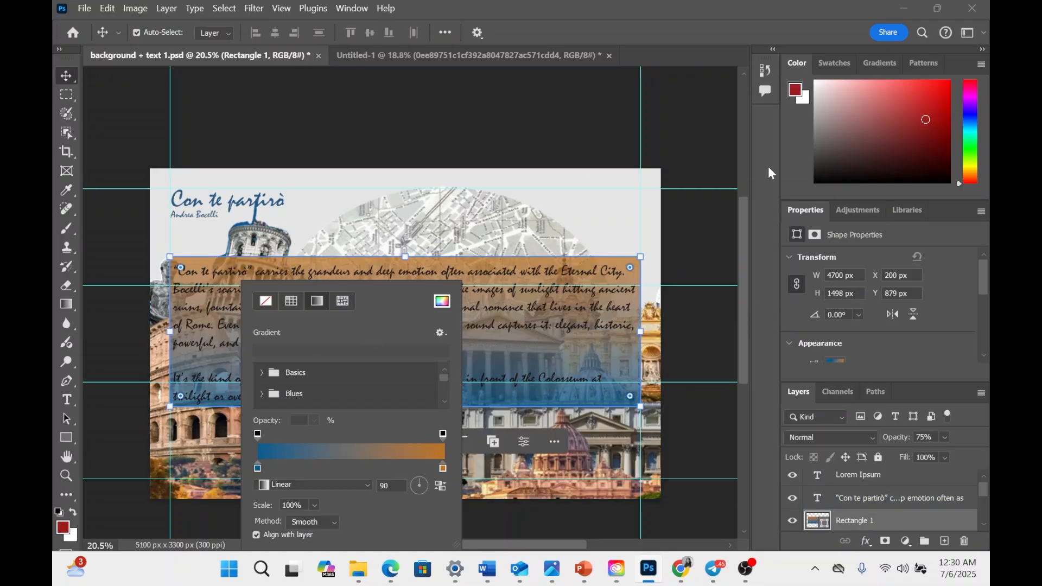
# - Keep the gradient style Linear and set its angle to 45 degrees
pyautogui.click(355, 484)
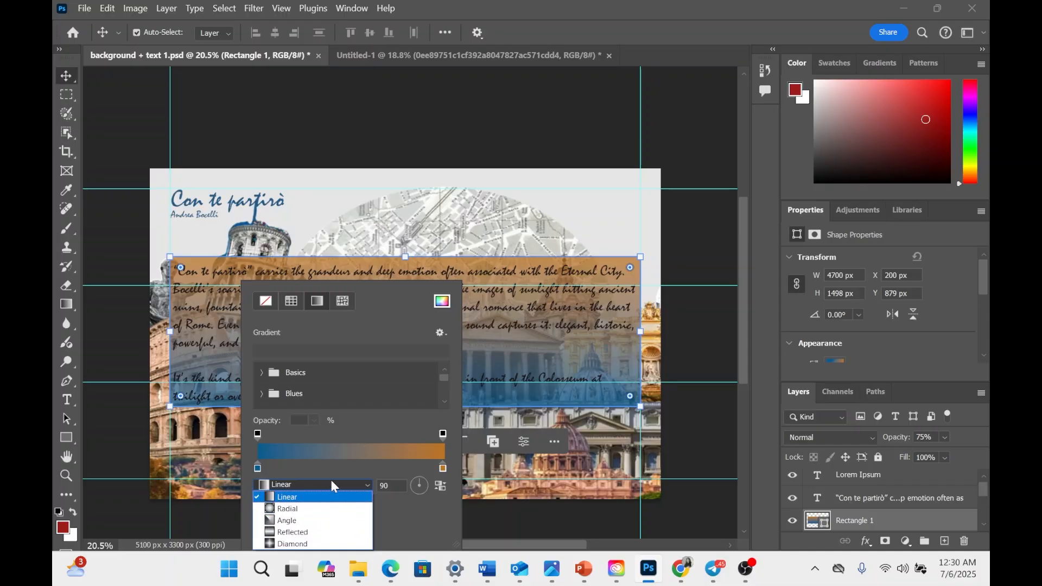
pyautogui.click(377, 480)
pyautogui.doubleClick(388, 486)
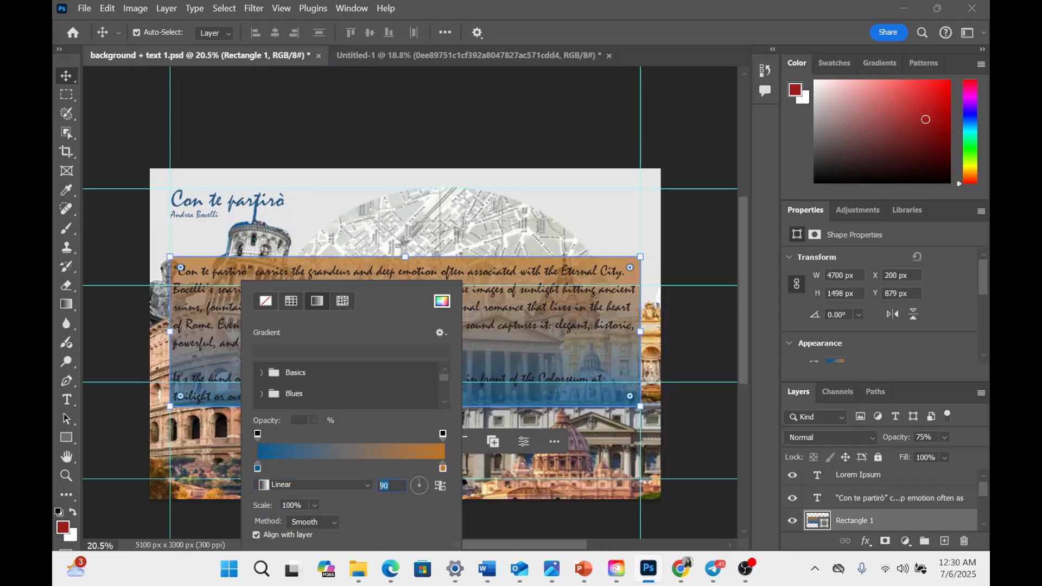
pyautogui.write('45')
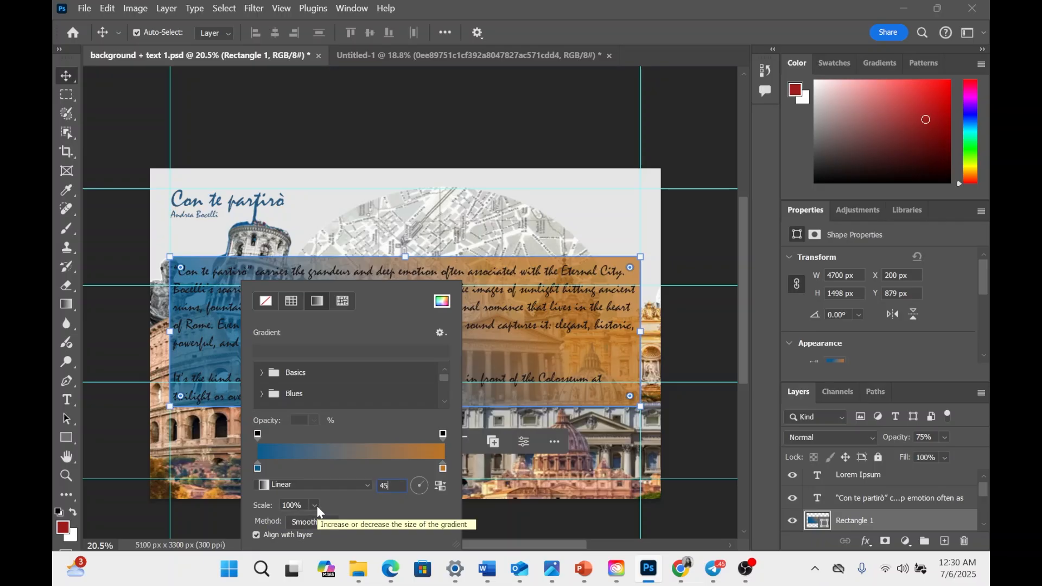
# - Try gradient scales of 5%, 500% and 75%, and return the scale to 100%
pyautogui.click(293, 506)
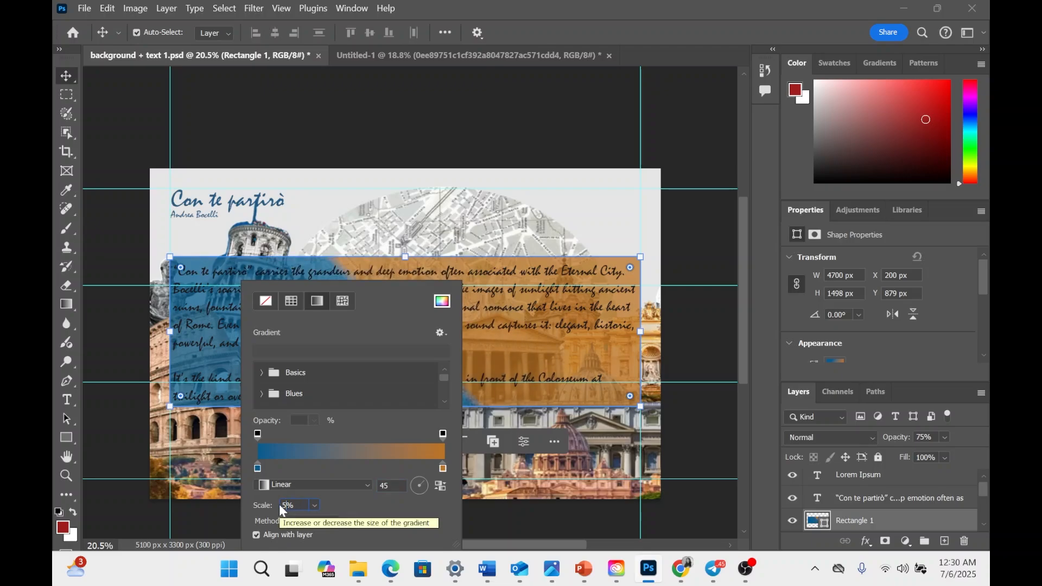
pyautogui.write('500')
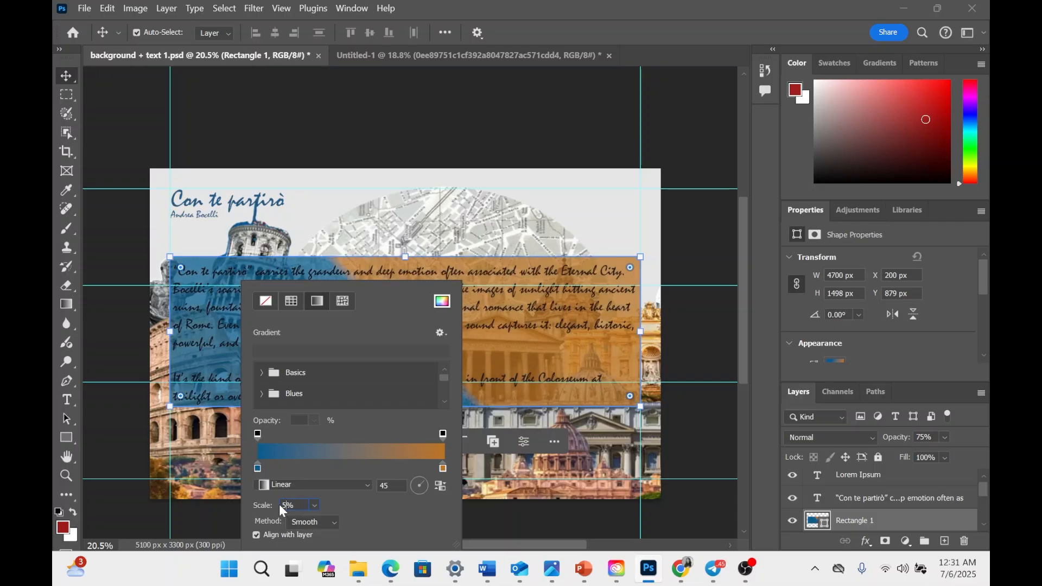
pyautogui.write('75')
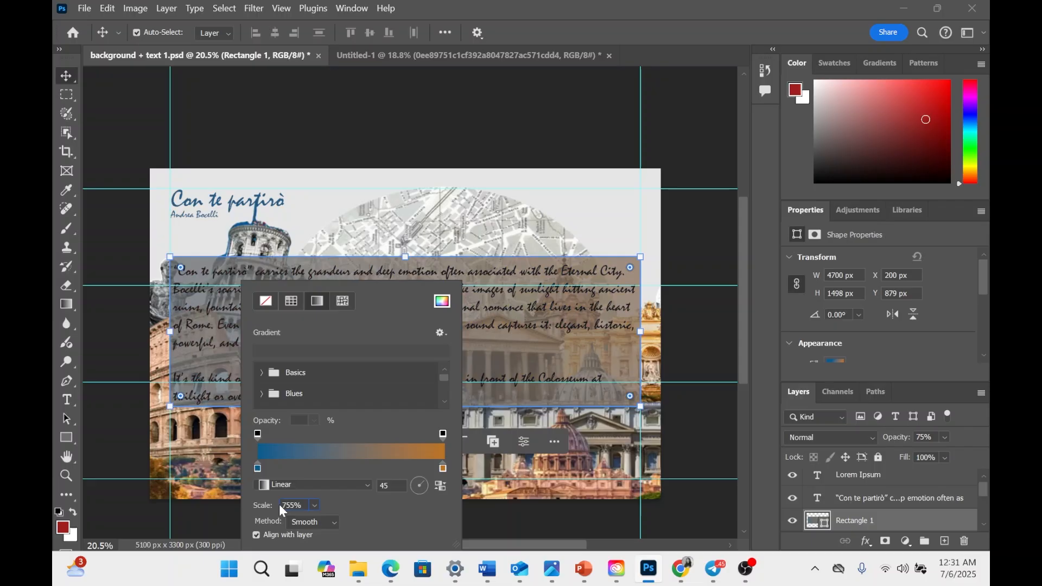
pyautogui.press('Delete')
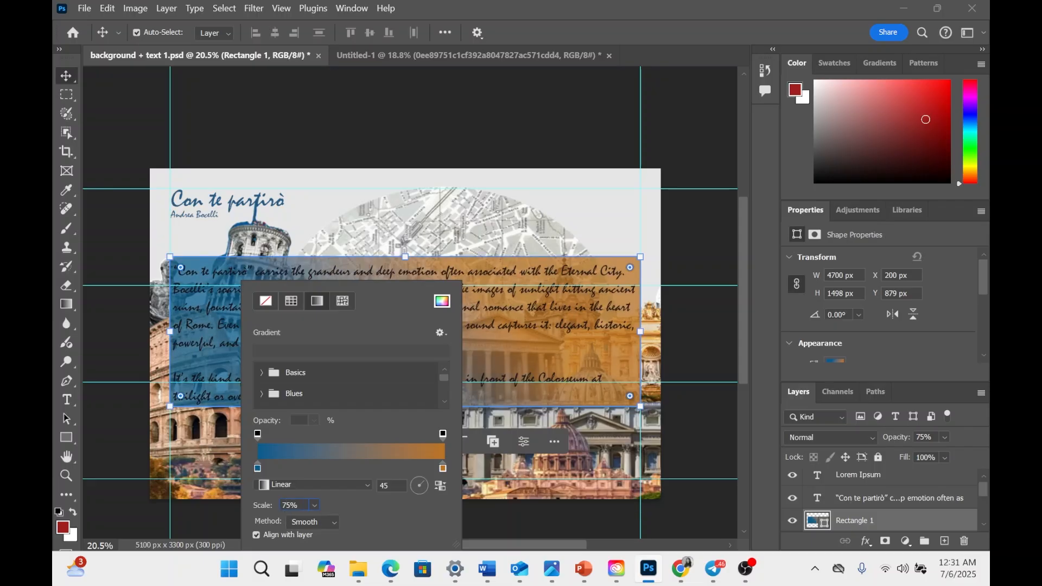
pyautogui.doubleClick(279, 506)
pyautogui.write('100')
pyautogui.scroll(-1, 317, 411)
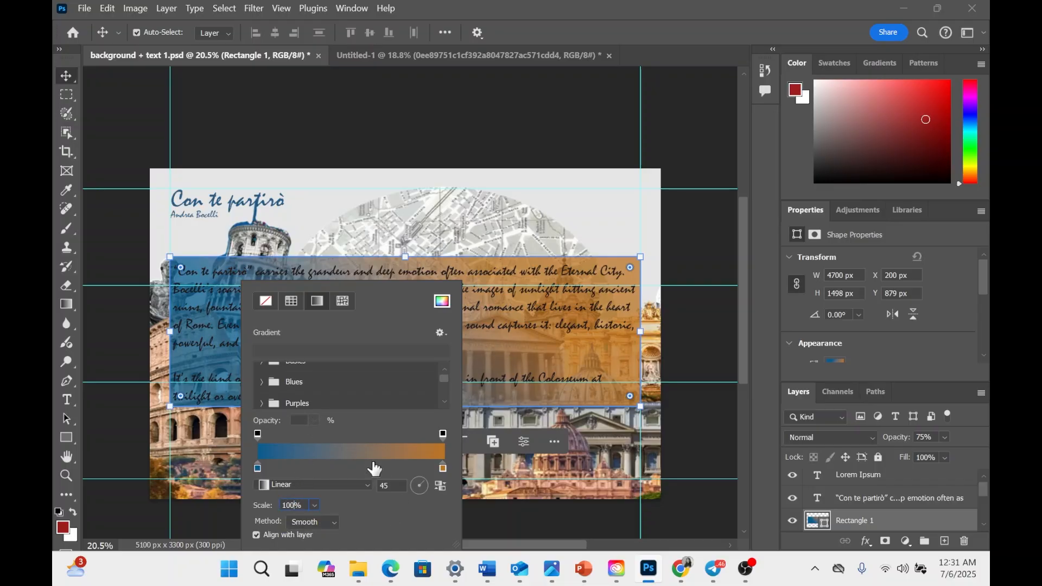
# - Set the gradient's interpolation method to Classic, close the fill options and deselect the rectangle
pyautogui.click(330, 522)
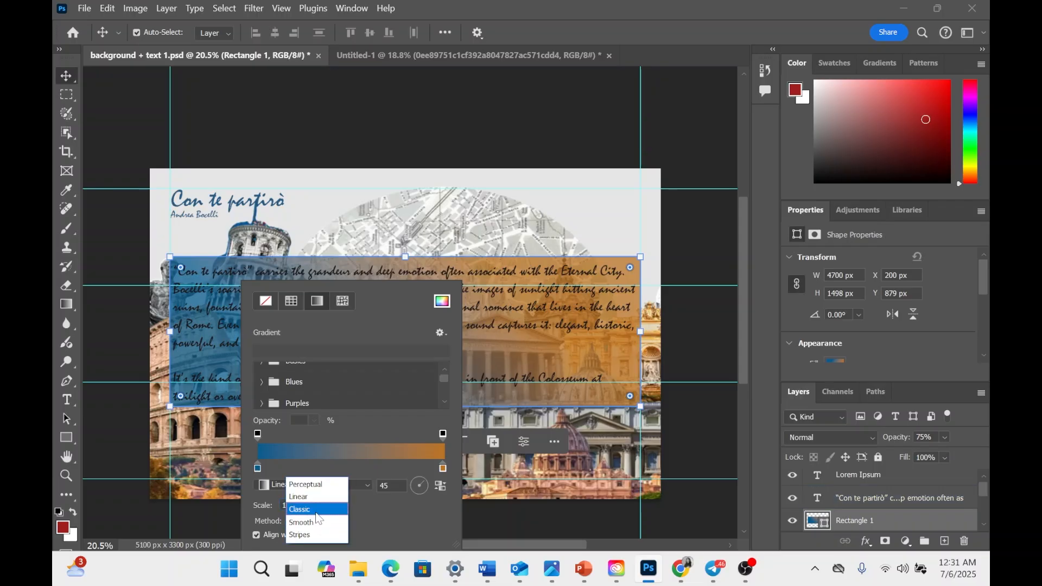
pyautogui.click(318, 510)
pyautogui.click(324, 528)
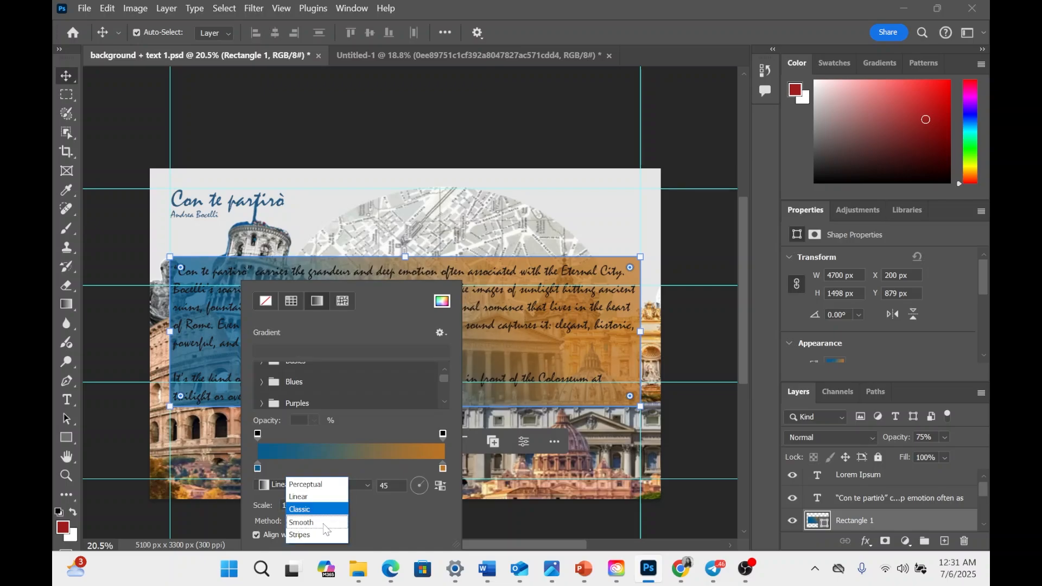
pyautogui.click(374, 519)
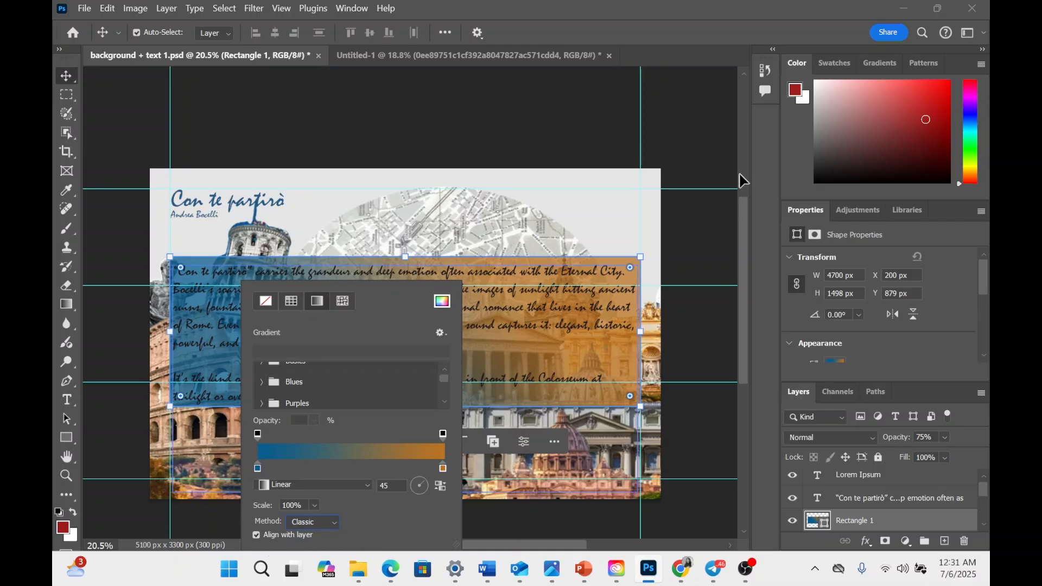
pyautogui.click(674, 93)
pyautogui.click(671, 130)
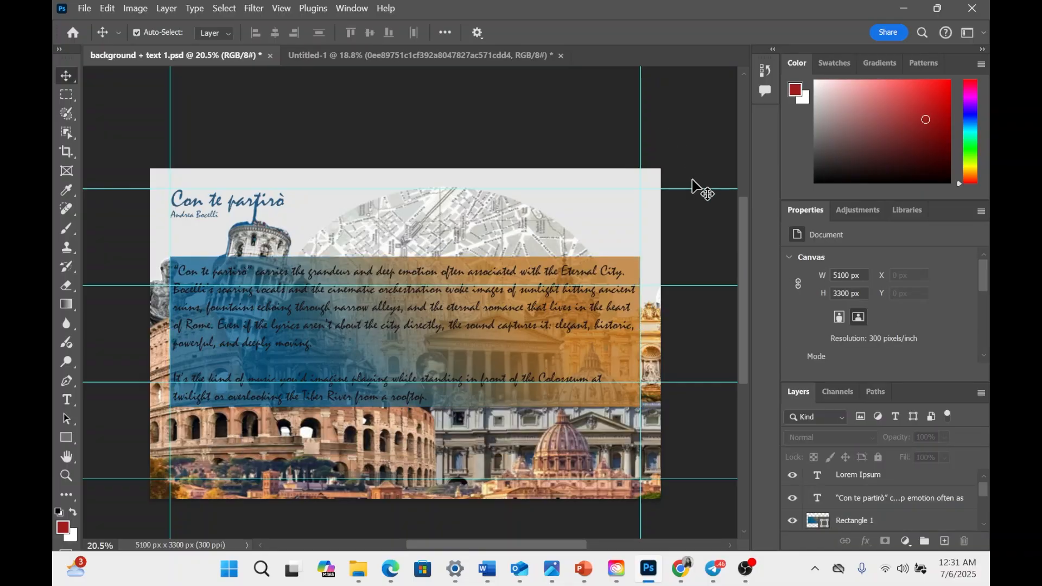
# - Set the gradient rectangle's layer opacity to 70%
pyautogui.click(628, 268)
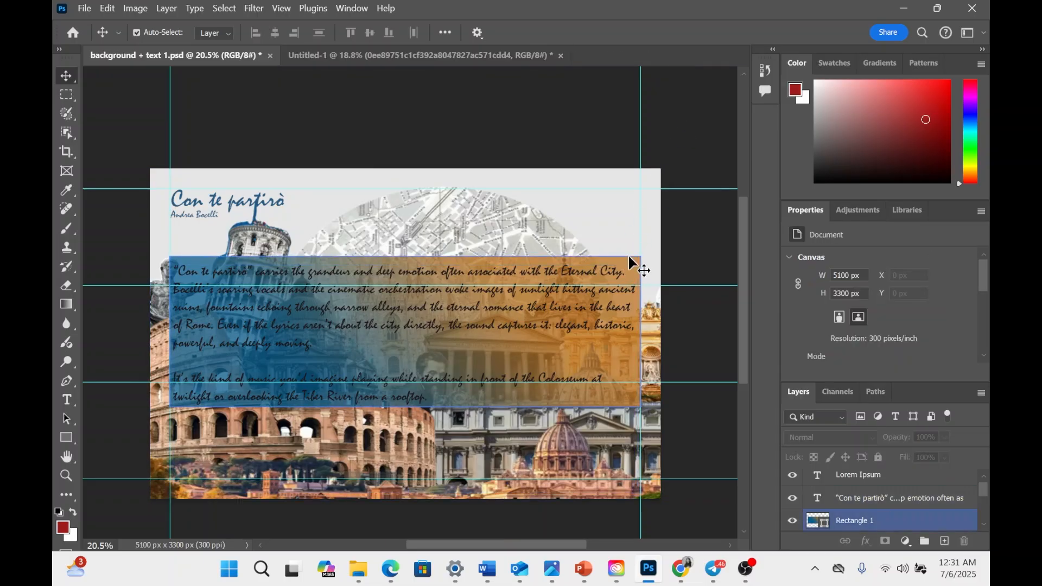
pyautogui.click(632, 266)
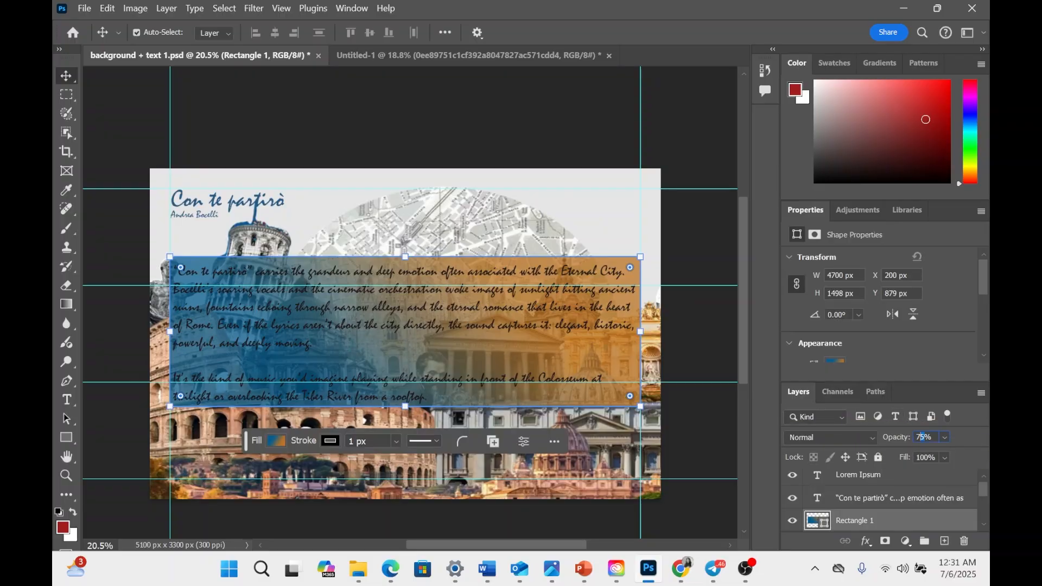
pyautogui.write('0')
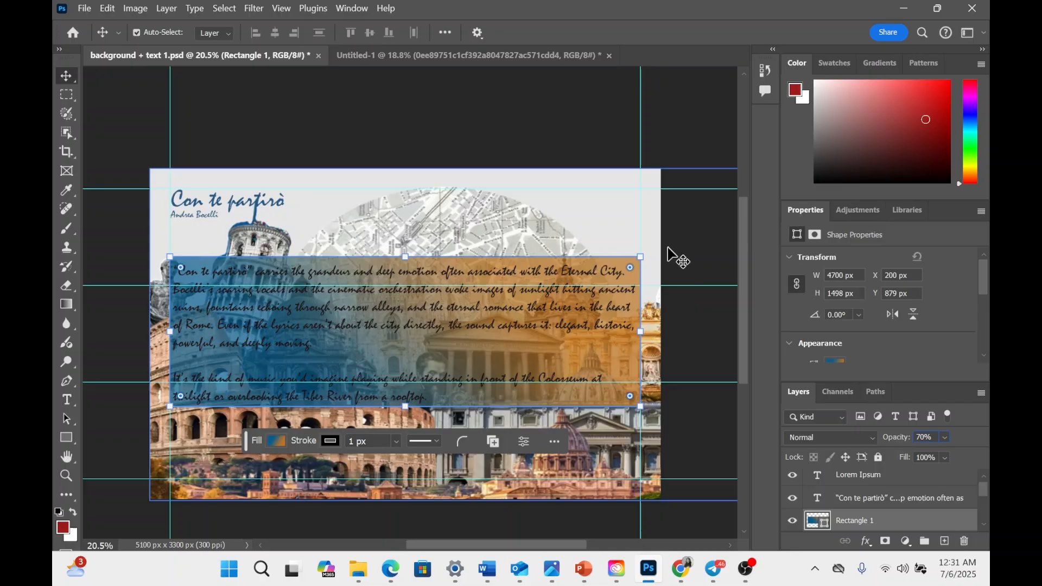
pyautogui.click(664, 164)
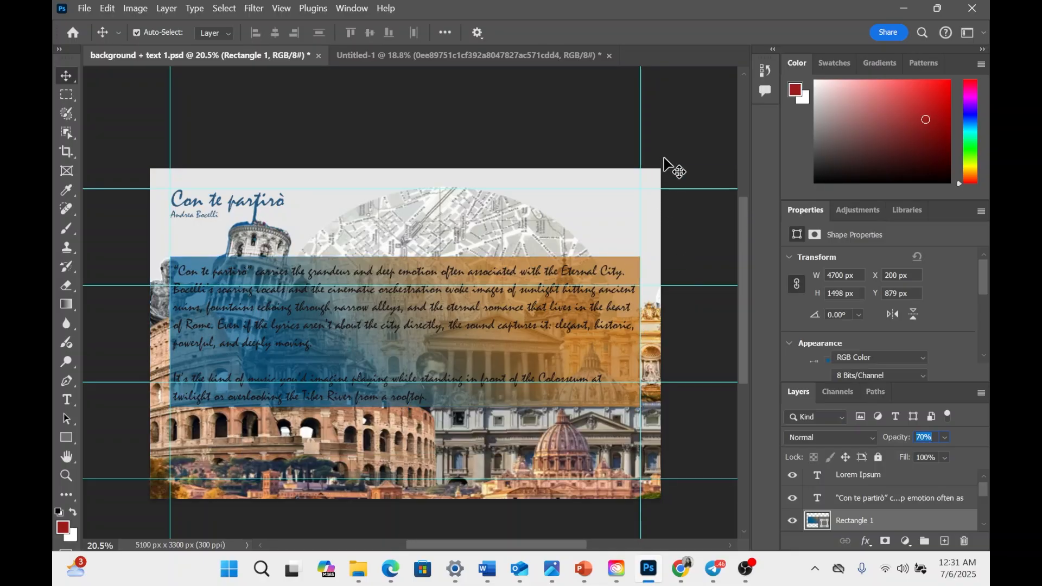